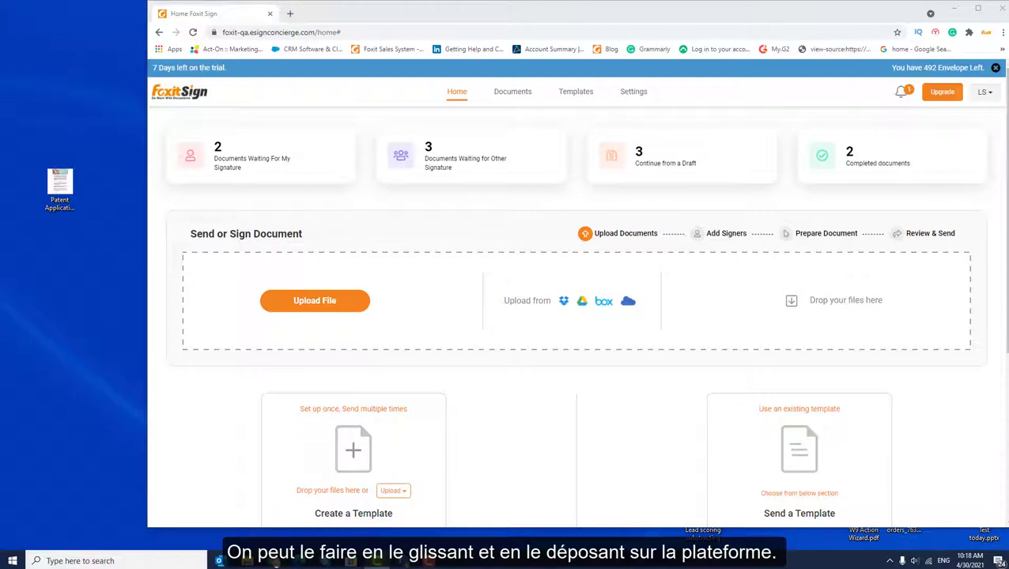
Upload the Patent Application document from the desktop and continue to the signers stage.
{"action": "left_click_drag", "start_coordinate": [61, 186], "coordinate": [372, 307]}
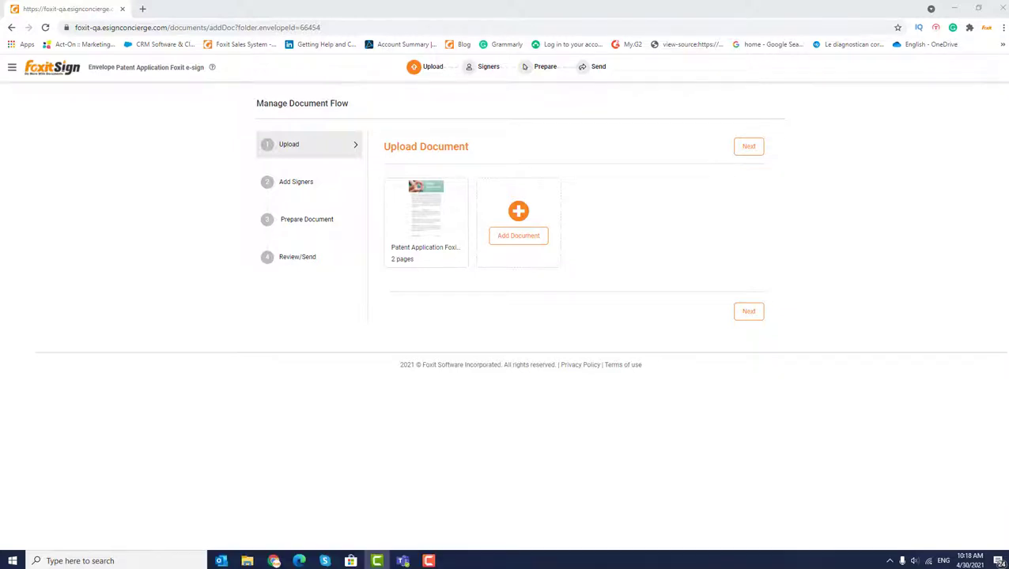
{"action": "left_click", "coordinate": [748, 314]}
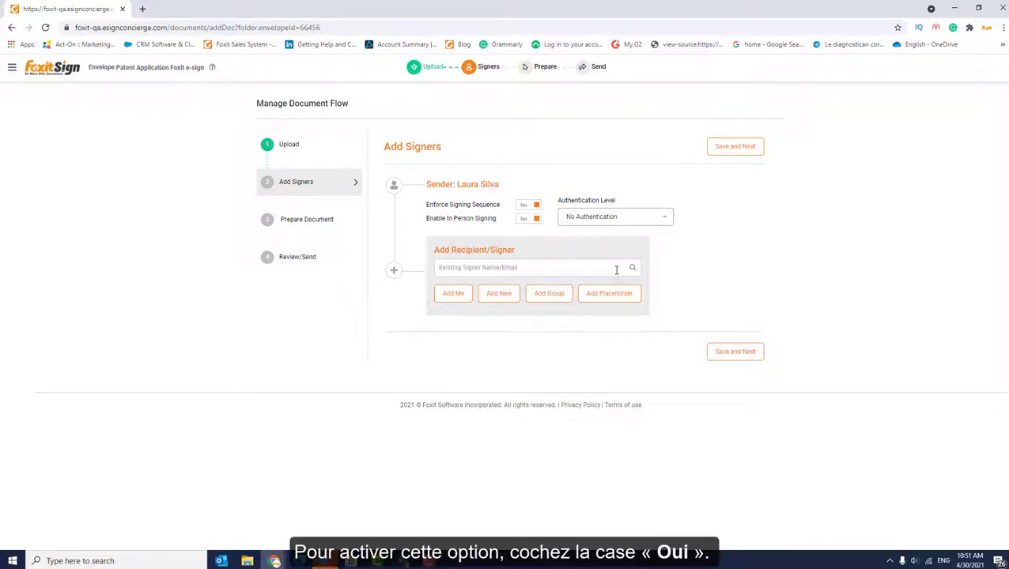
Enforce the signing sequence and set the envelope's authentication level to Email OTP Verification.
{"action": "left_click", "coordinate": [530, 205]}
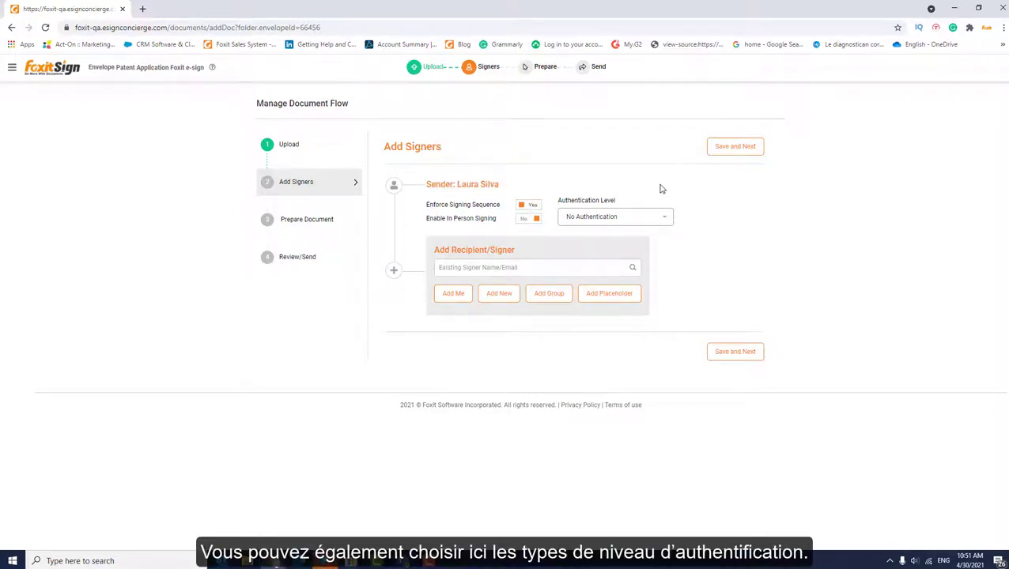
{"action": "left_click", "coordinate": [658, 216]}
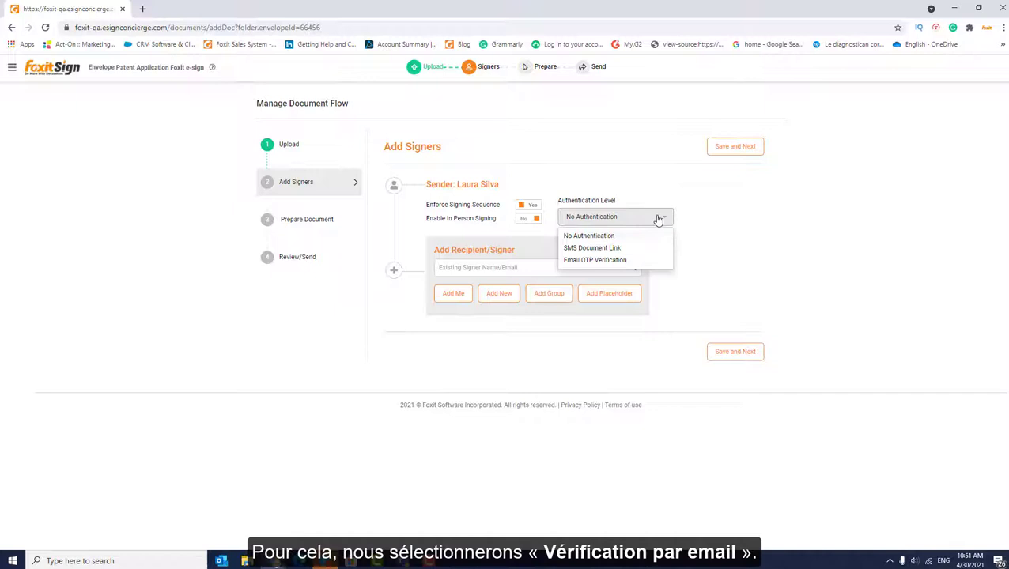
{"action": "left_click", "coordinate": [635, 265]}
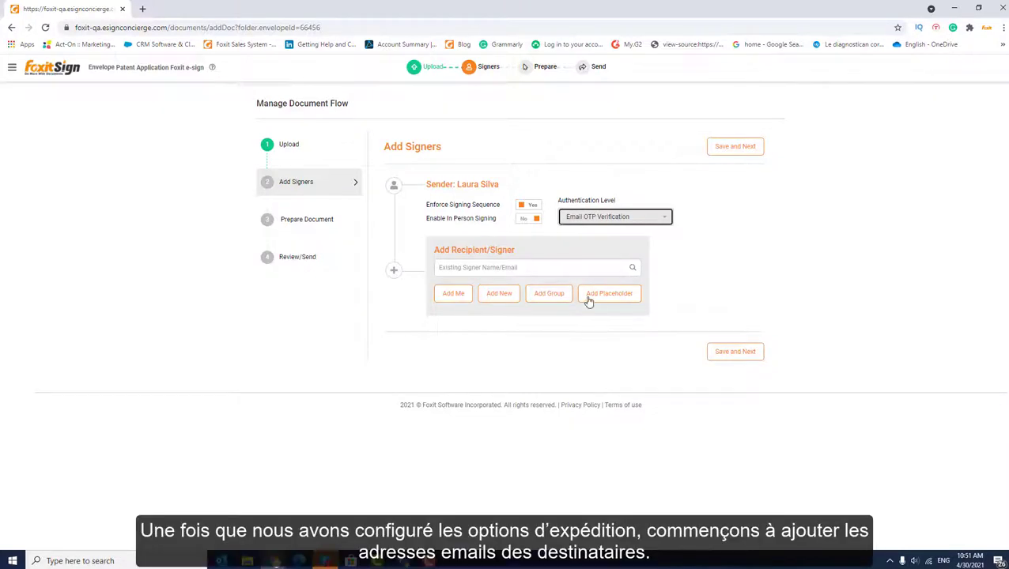
Search the saved contacts with "l" and add the sender's own company e-mail entry as the first signer.
{"action": "left_click", "coordinate": [482, 271]}
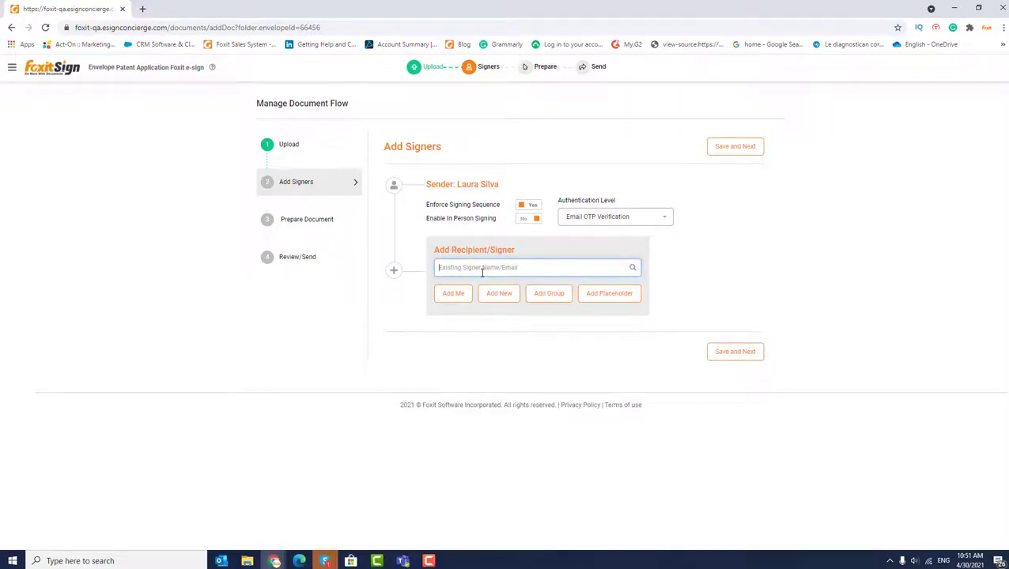
{"action": "type", "text": "l"}
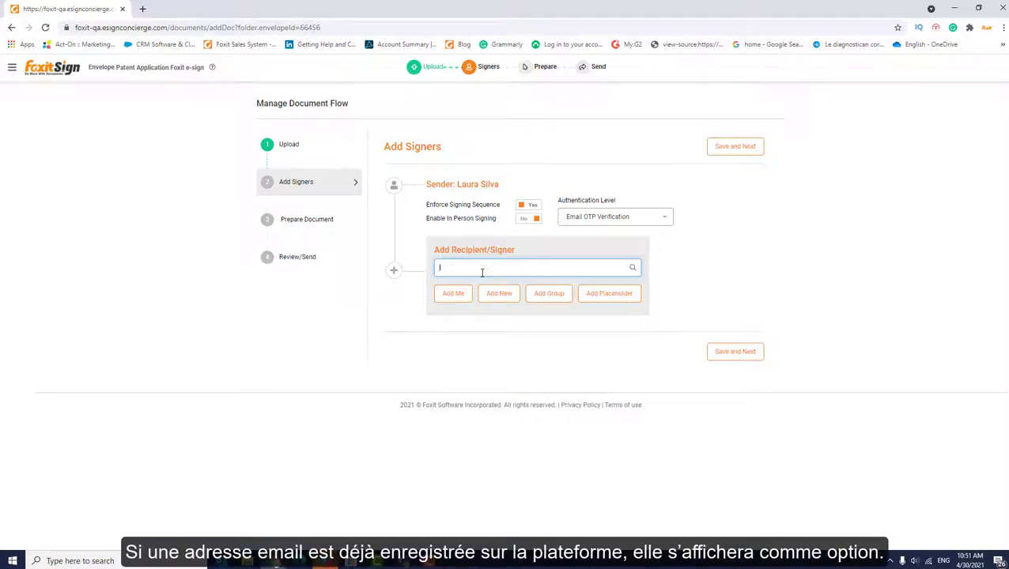
{"action": "key", "text": "Down"}
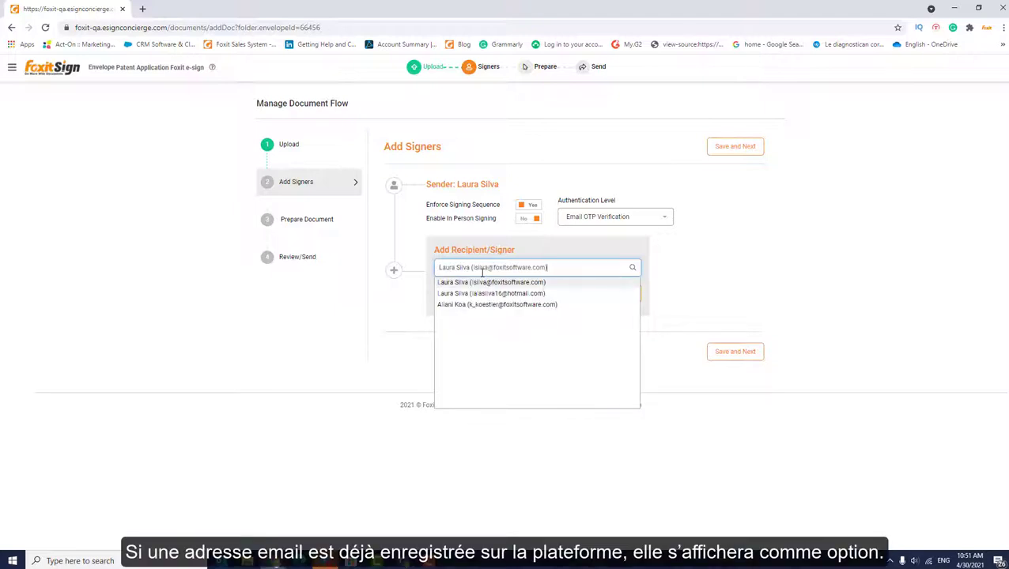
{"action": "key", "text": "Return"}
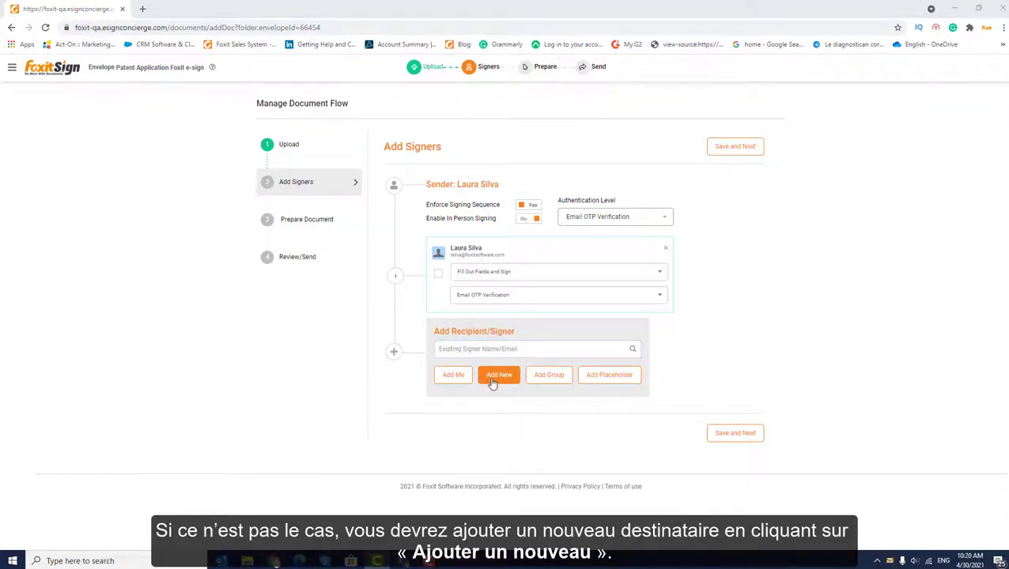
Add a new party as the second signer with their first name, last name and e-mail address.
{"action": "left_click", "coordinate": [491, 376]}
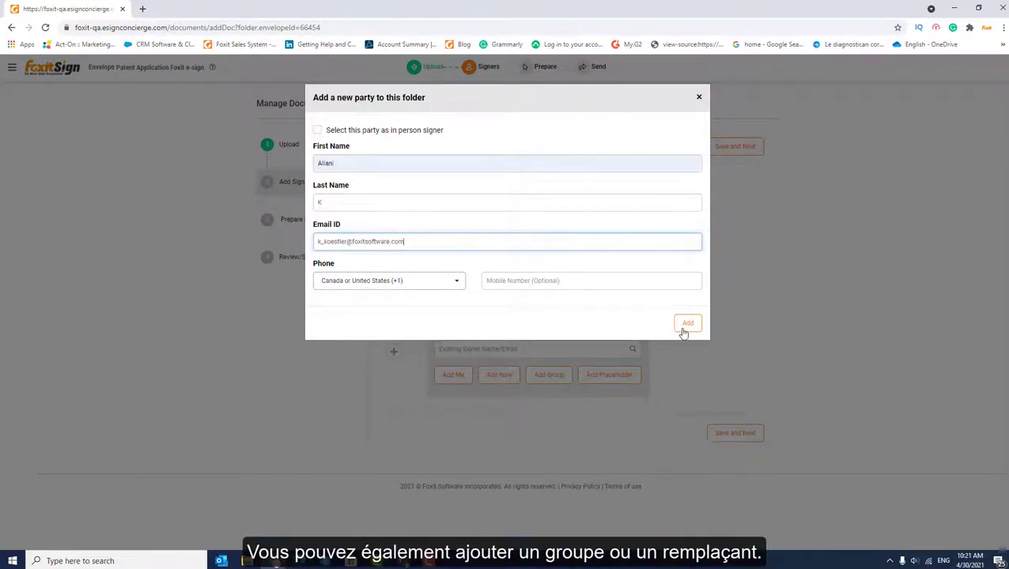
{"action": "left_click", "coordinate": [687, 327]}
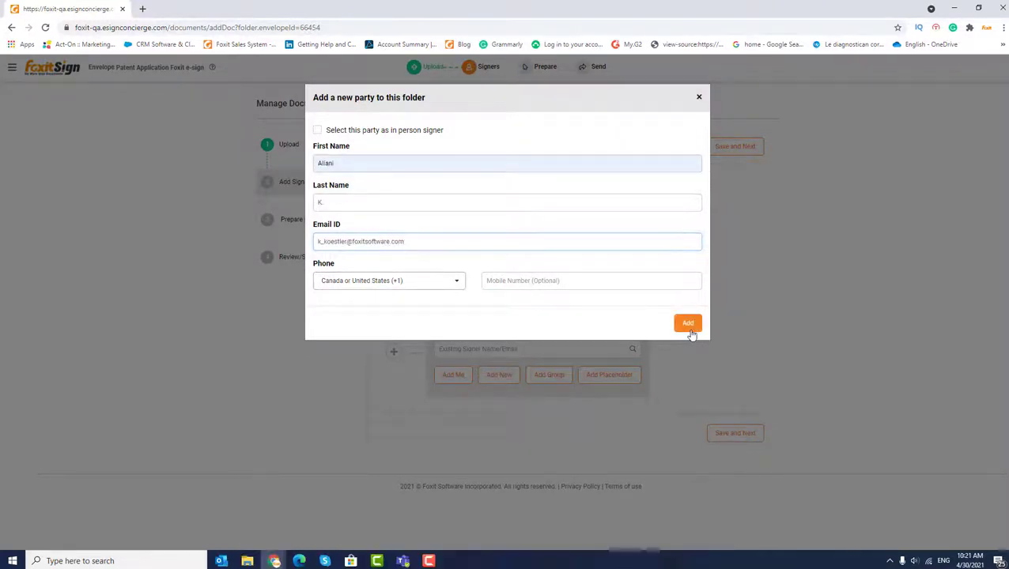
{"action": "left_click", "coordinate": [689, 331]}
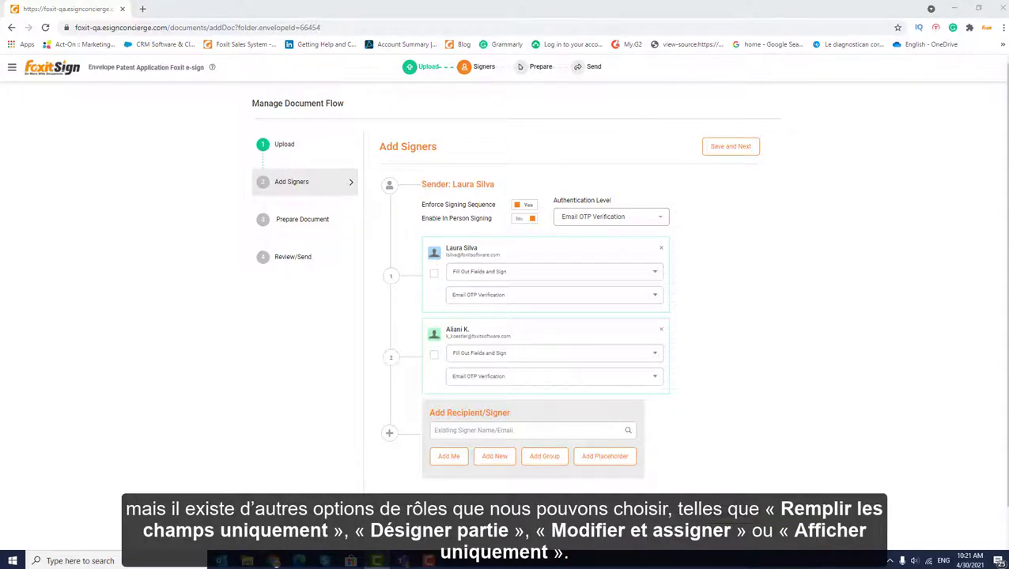
Keep the first signer's role as Fill Out Fields and Sign, then save the signers and proceed to document preparation.
{"action": "left_click", "coordinate": [607, 273]}
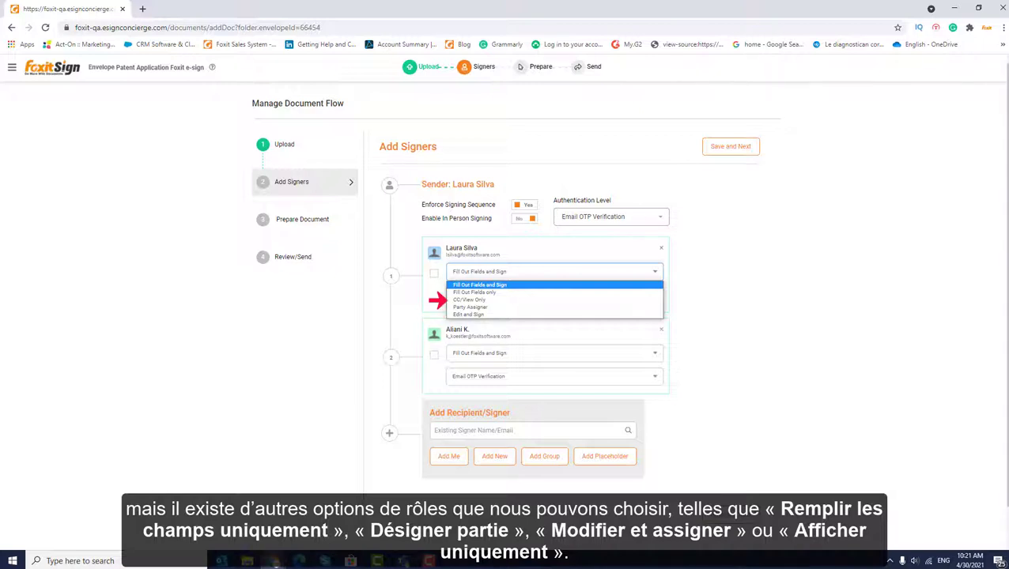
{"action": "left_click", "coordinate": [609, 287]}
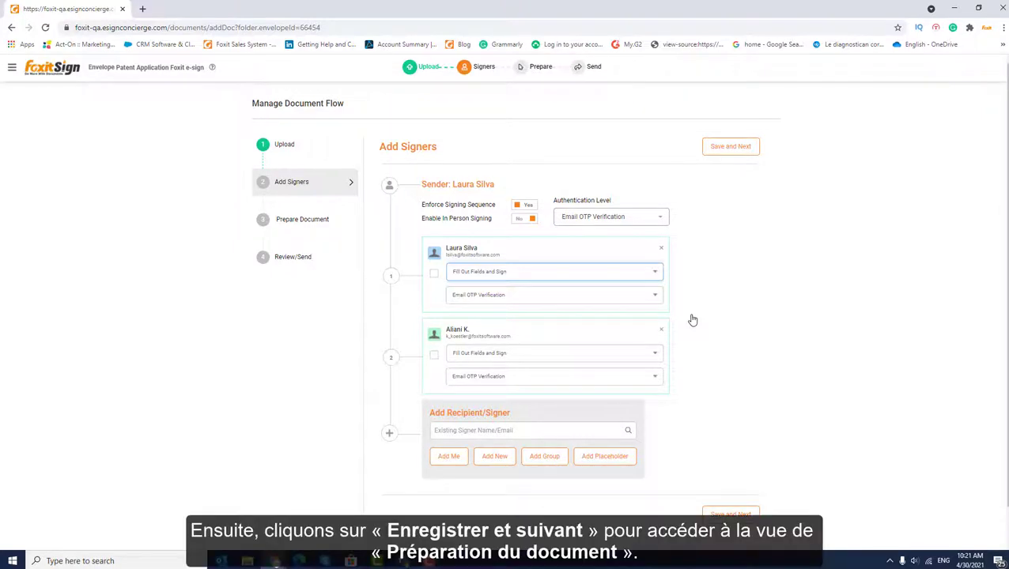
{"action": "left_click", "coordinate": [713, 513]}
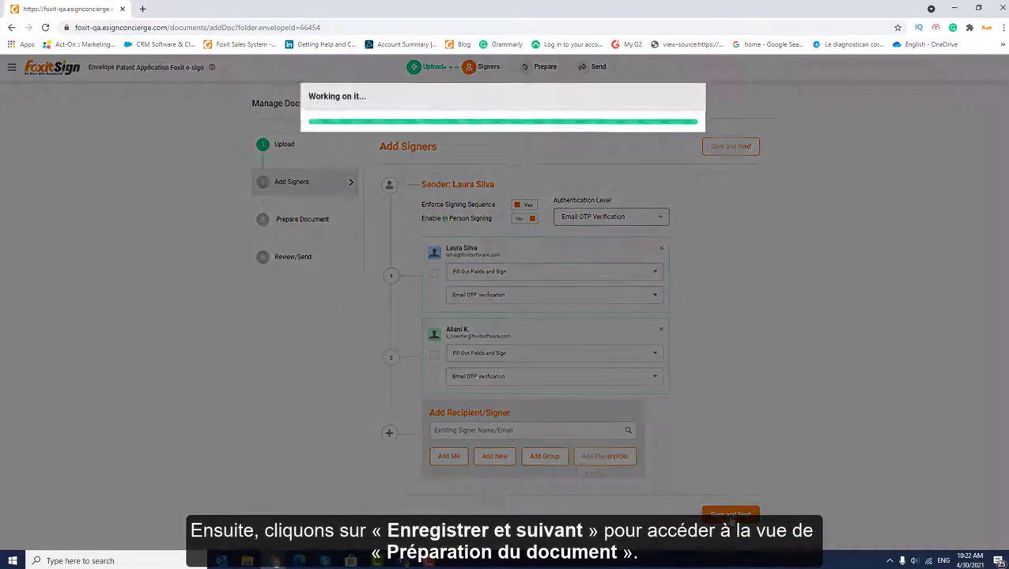
Place a signature field for the first signer on the upper "By" line of the document's last page.
{"action": "scroll", "coordinate": [536, 388], "scroll_direction": "down", "scroll_amount": 10}
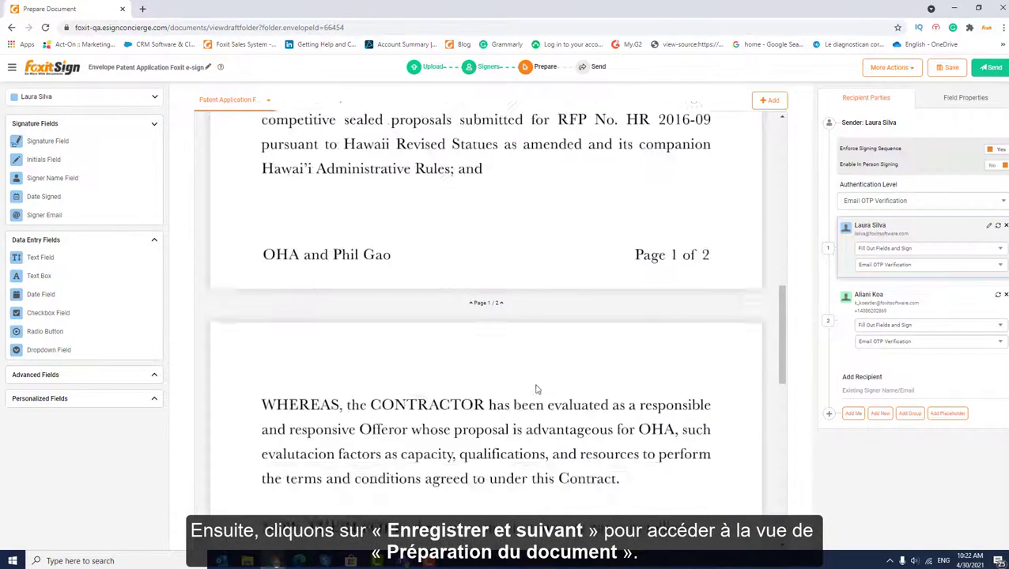
{"action": "scroll", "coordinate": [536, 388], "scroll_direction": "down", "scroll_amount": 5}
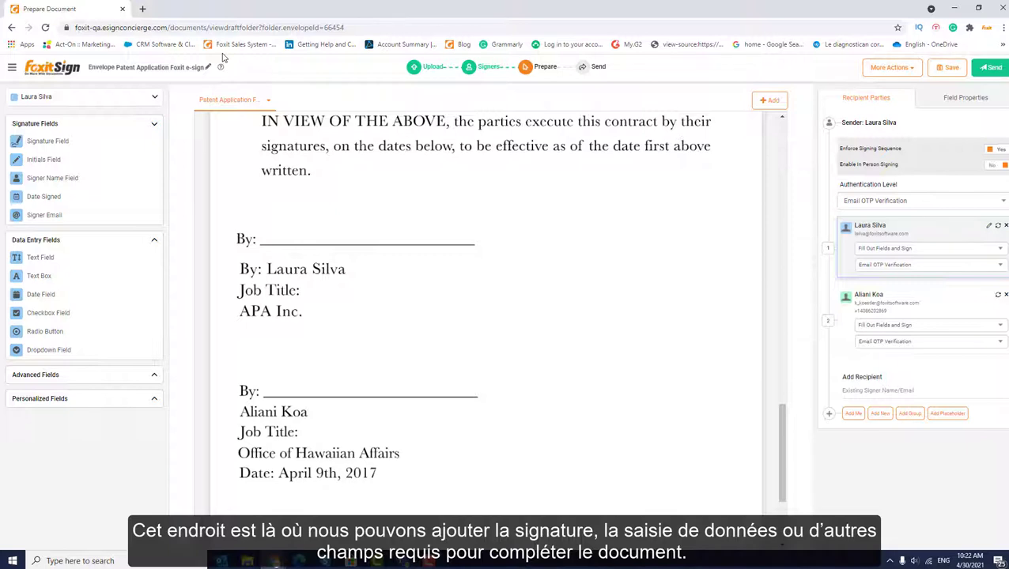
{"action": "left_click", "coordinate": [128, 97]}
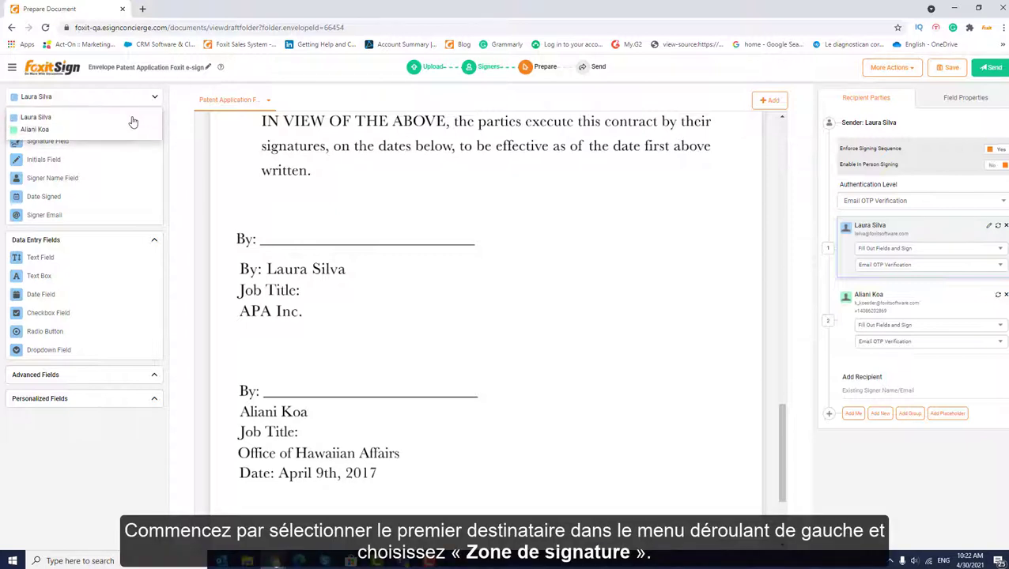
{"action": "left_click", "coordinate": [133, 122]}
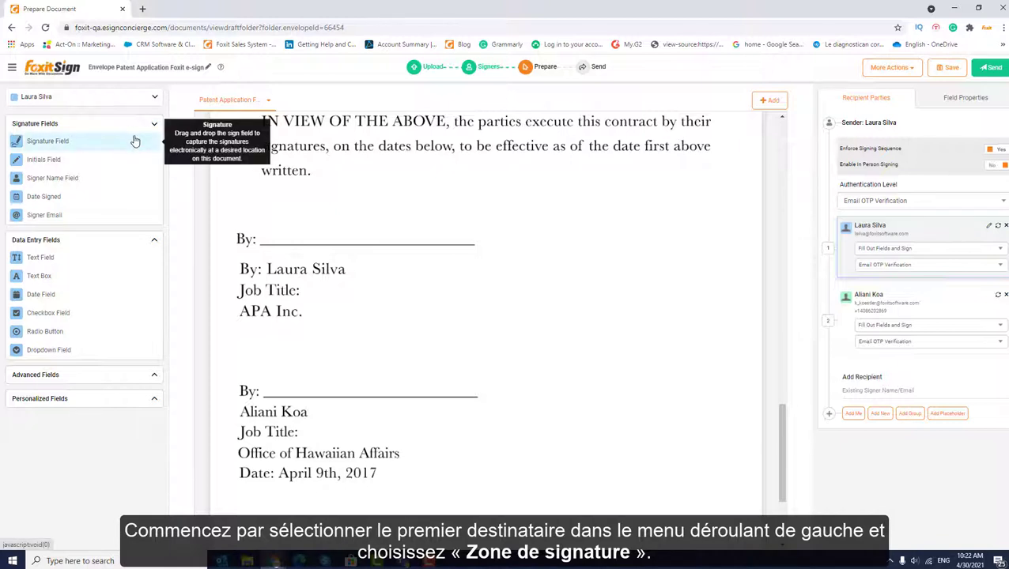
{"action": "left_click_drag", "start_coordinate": [124, 143], "coordinate": [386, 237]}
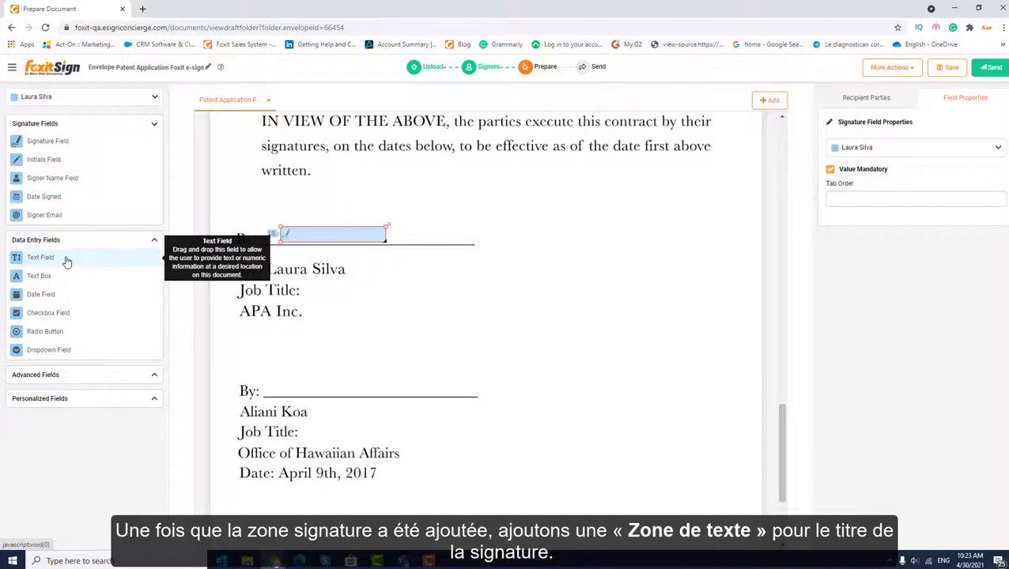
Add a mandatory text field named Title beside the first signer's job title and a date field after their signature field.
{"action": "left_click_drag", "start_coordinate": [67, 261], "coordinate": [372, 297]}
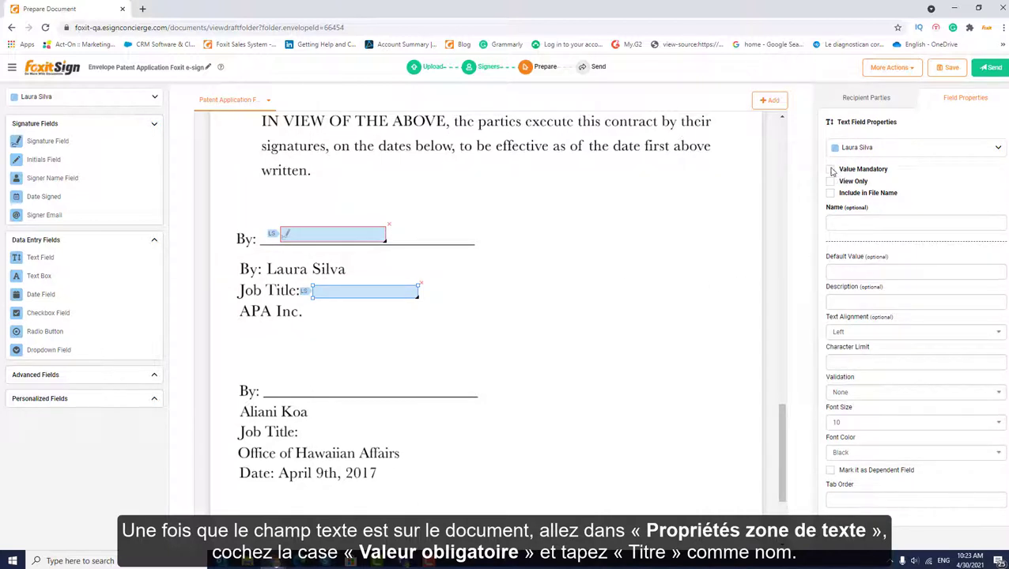
{"action": "left_click", "coordinate": [831, 170]}
{"action": "left_click", "coordinate": [857, 224]}
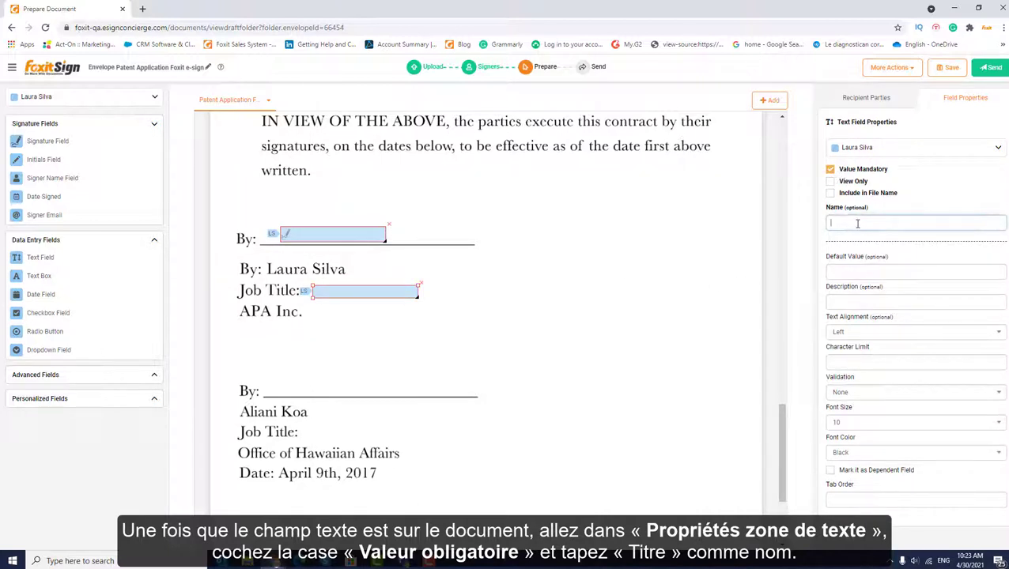
{"action": "type", "text": "Title"}
{"action": "left_click", "coordinate": [383, 332]}
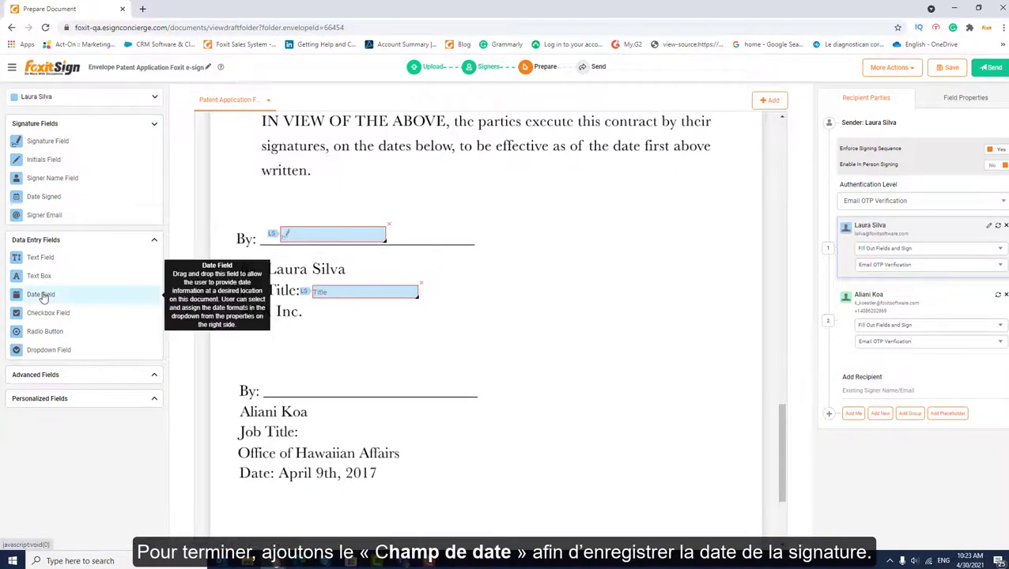
{"action": "mouse_move", "coordinate": [43, 294]}
{"action": "left_mouse_down"}
{"action": "mouse_move", "coordinate": [355, 299]}
{"action": "mouse_move", "coordinate": [461, 220]}
{"action": "mouse_move", "coordinate": [443, 236]}
{"action": "left_mouse_up"}
Give the second signer a signature field, a mandatory Title text field and a date field in the lower signature block.
{"action": "left_click", "coordinate": [83, 98]}
{"action": "left_click", "coordinate": [80, 131]}
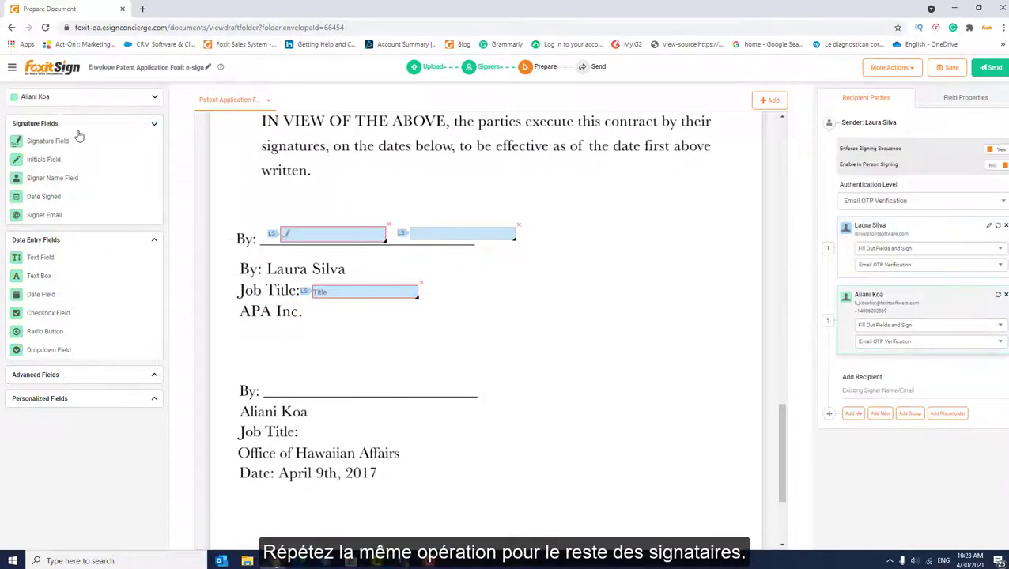
{"action": "left_click_drag", "start_coordinate": [79, 141], "coordinate": [361, 386]}
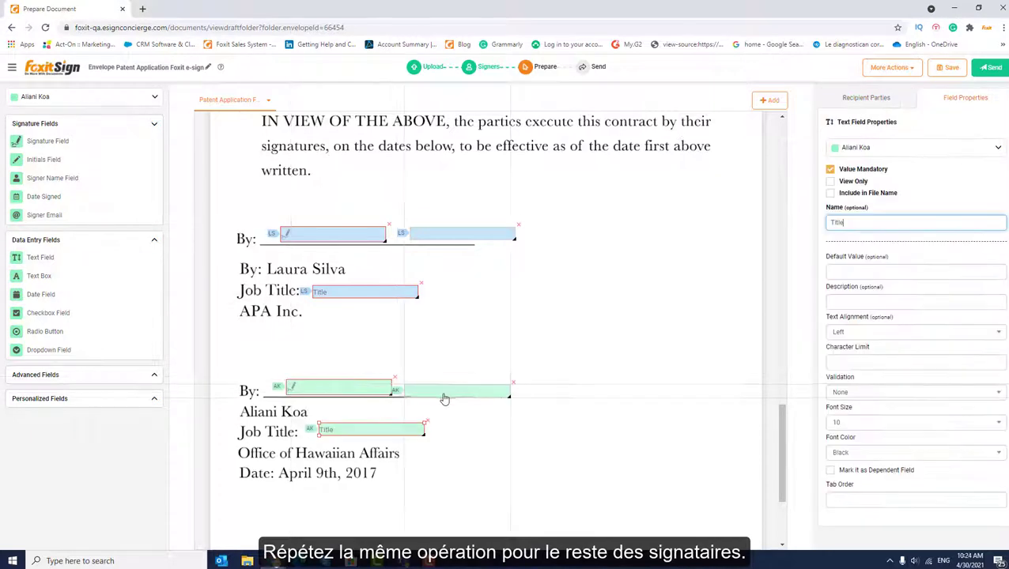
{"action": "left_click_drag", "start_coordinate": [444, 399], "coordinate": [451, 393]}
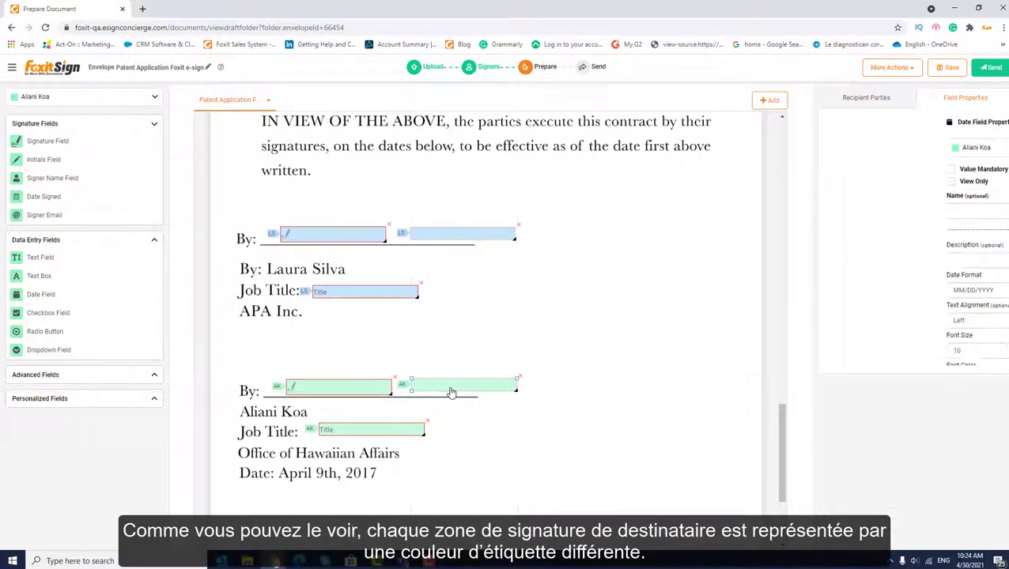
{"action": "left_click", "coordinate": [472, 416]}
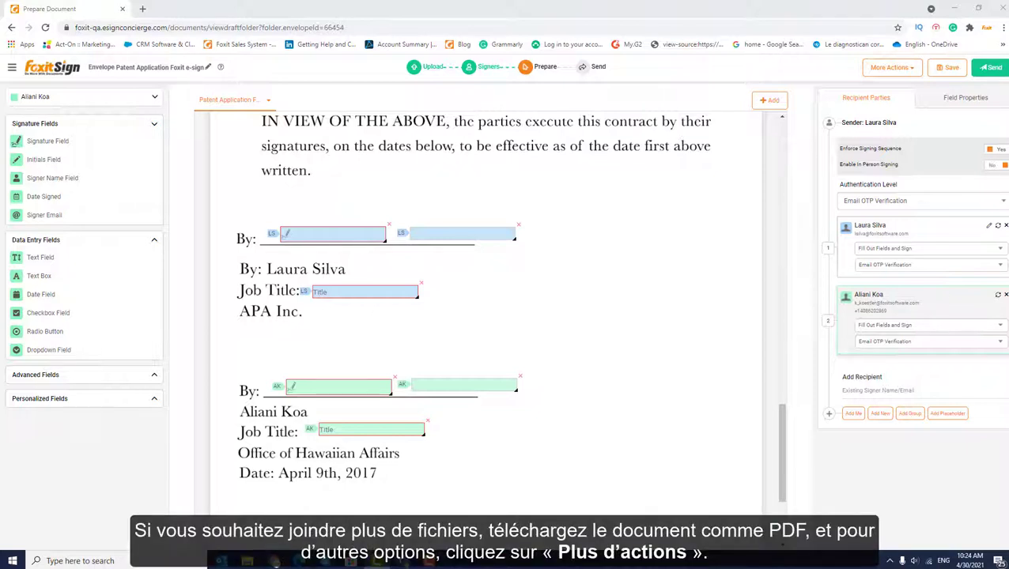
{"action": "left_click", "coordinate": [917, 70]}
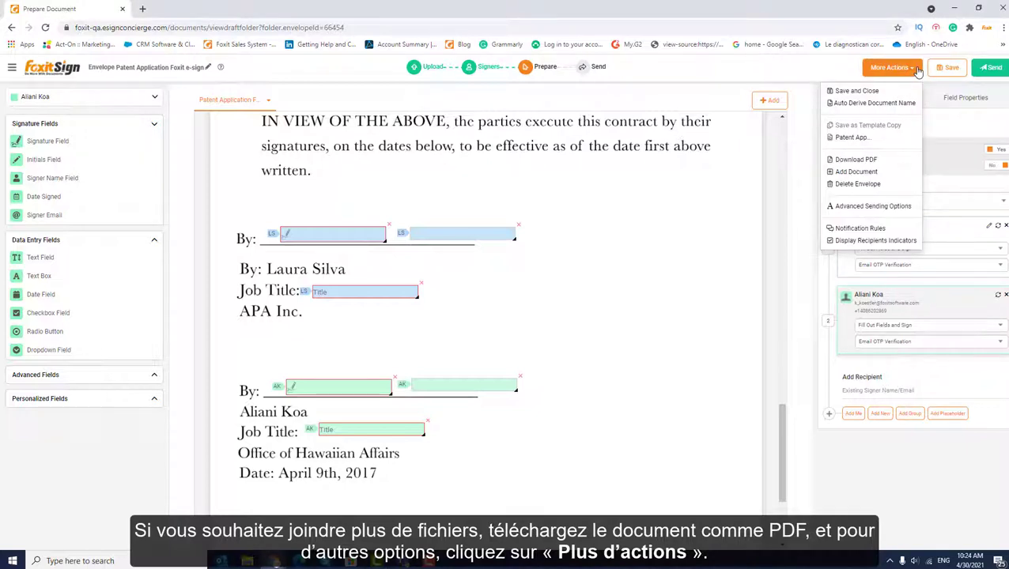
{"action": "left_click", "coordinate": [655, 197]}
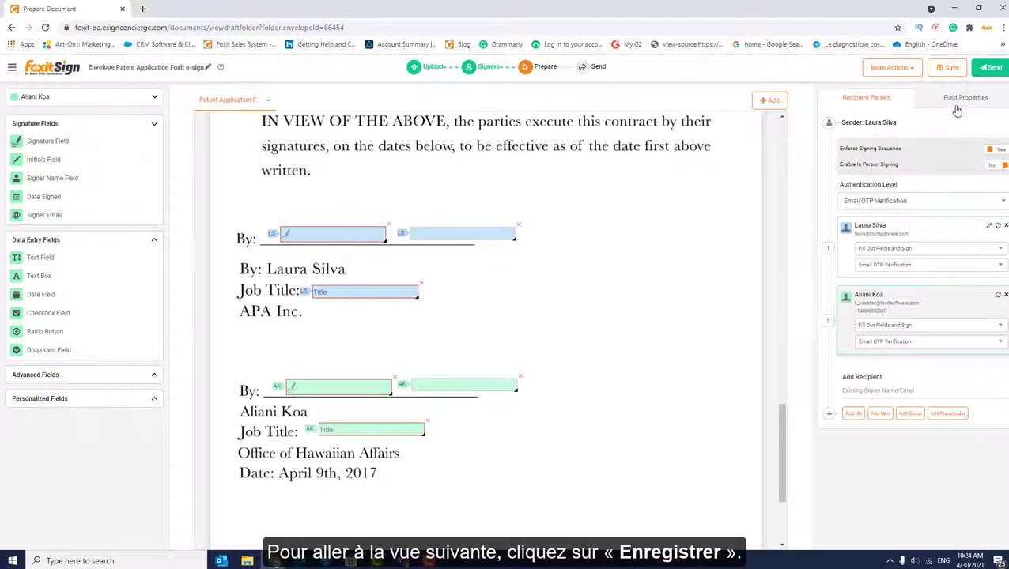
Save the prepared document and send the envelope with "Hi" inserted at the start of the invitation e-mail's contents.
{"action": "left_click", "coordinate": [949, 70]}
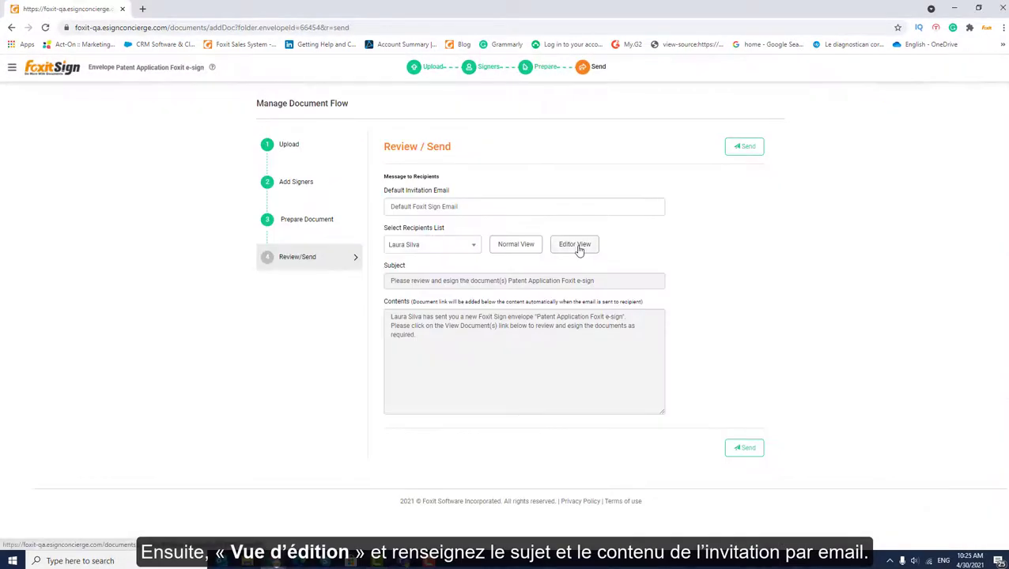
{"action": "left_click", "coordinate": [579, 249]}
{"action": "left_click", "coordinate": [398, 392]}
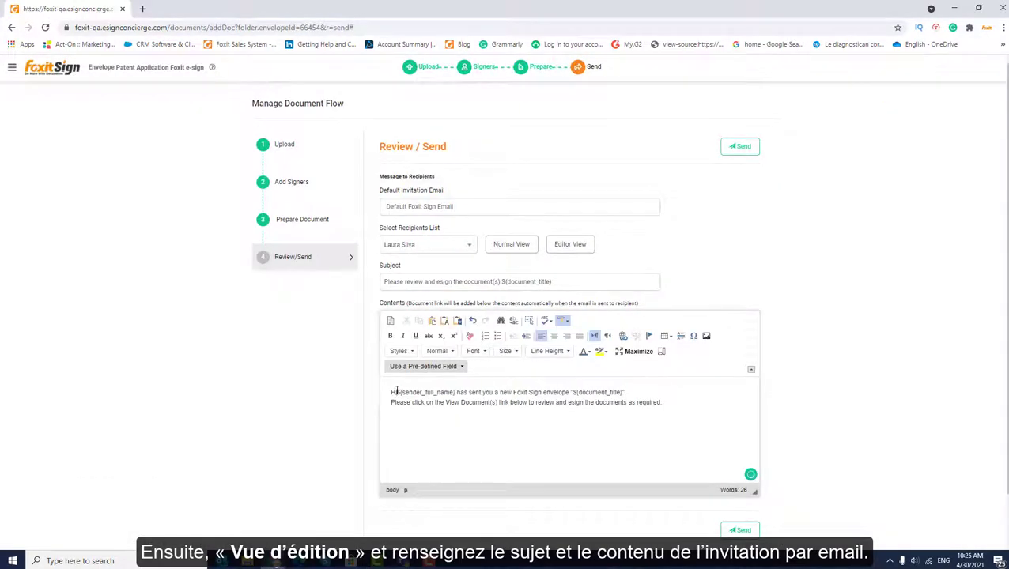
{"action": "type", "text": "Hi"}
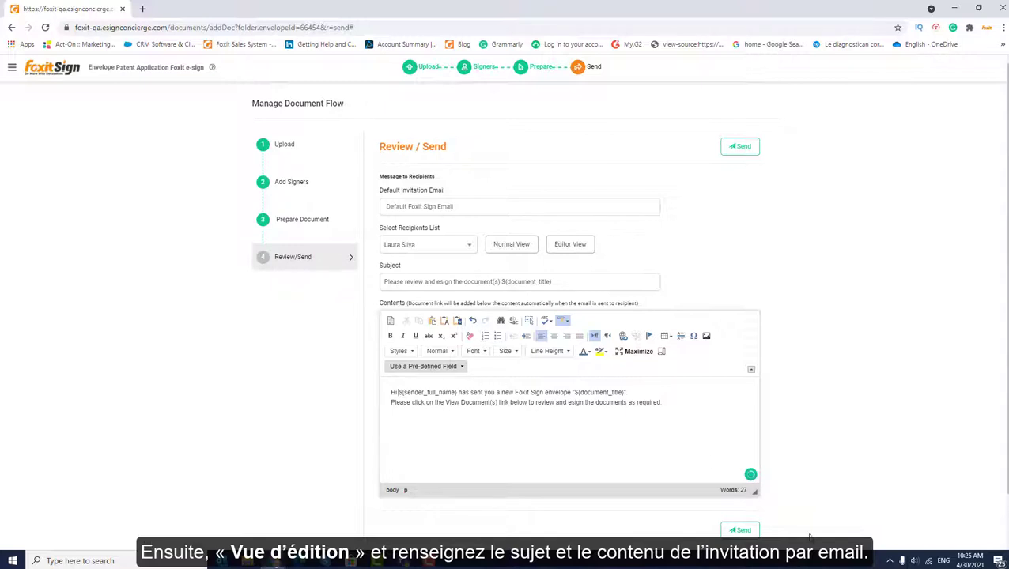
{"action": "left_click", "coordinate": [737, 532]}
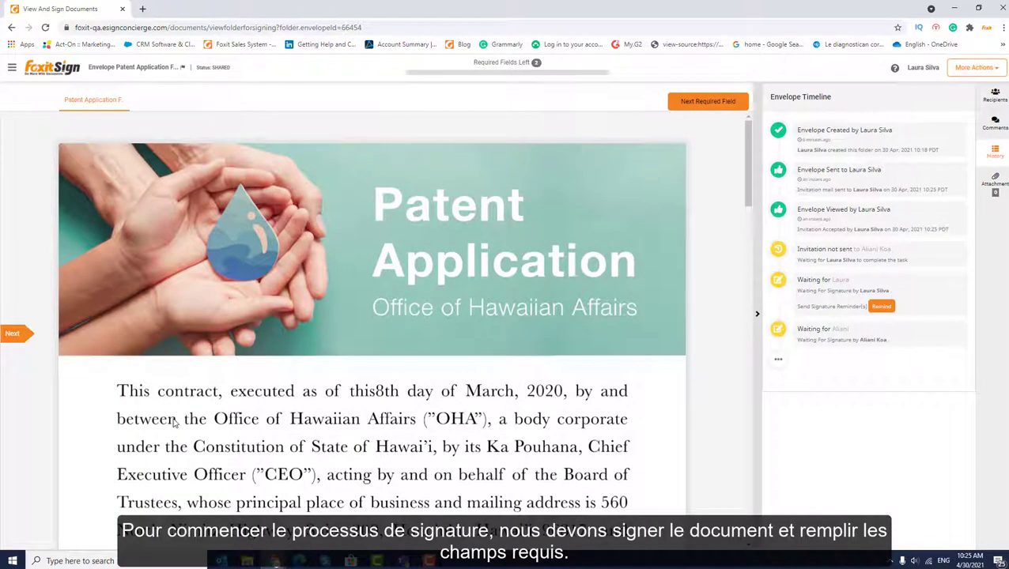
Sign the first signer's signature field with a typed signature and fill its date field with 04/30/2021.
{"action": "scroll", "coordinate": [175, 423], "scroll_direction": "down", "scroll_amount": 15}
{"action": "left_click", "coordinate": [157, 354]}
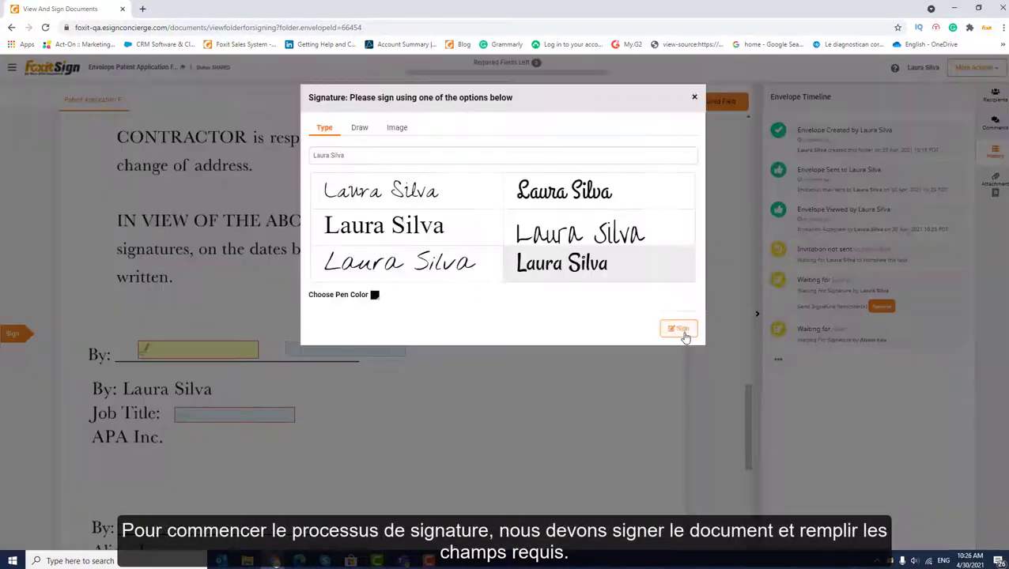
{"action": "left_click", "coordinate": [678, 316]}
{"action": "left_click", "coordinate": [345, 349]}
{"action": "left_click", "coordinate": [380, 472]}
Enter CEO as the first signer's job title, then finish and confirm the signature.
{"action": "left_click", "coordinate": [234, 415]}
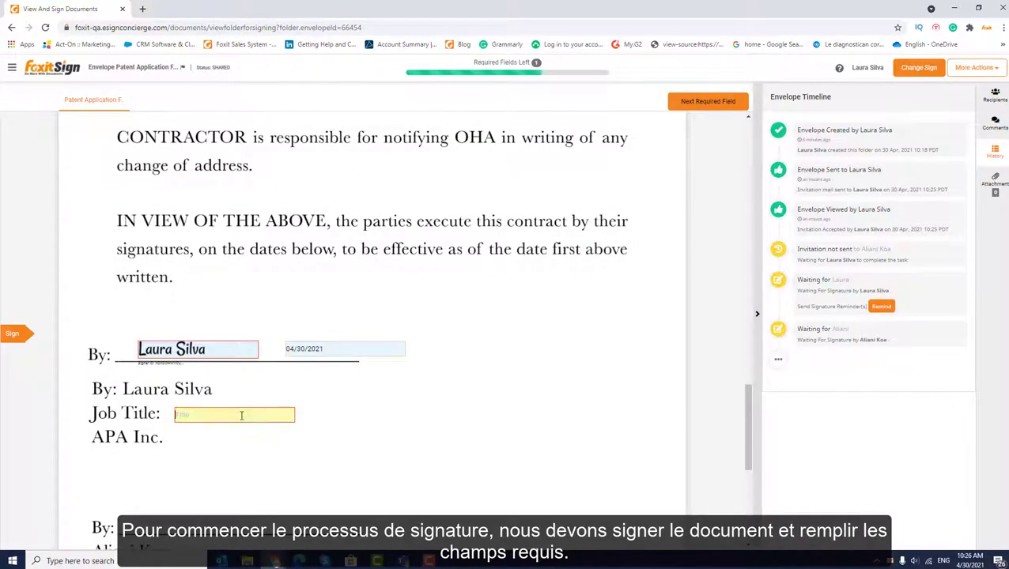
{"action": "type", "text": "CEO"}
{"action": "left_click", "coordinate": [722, 102]}
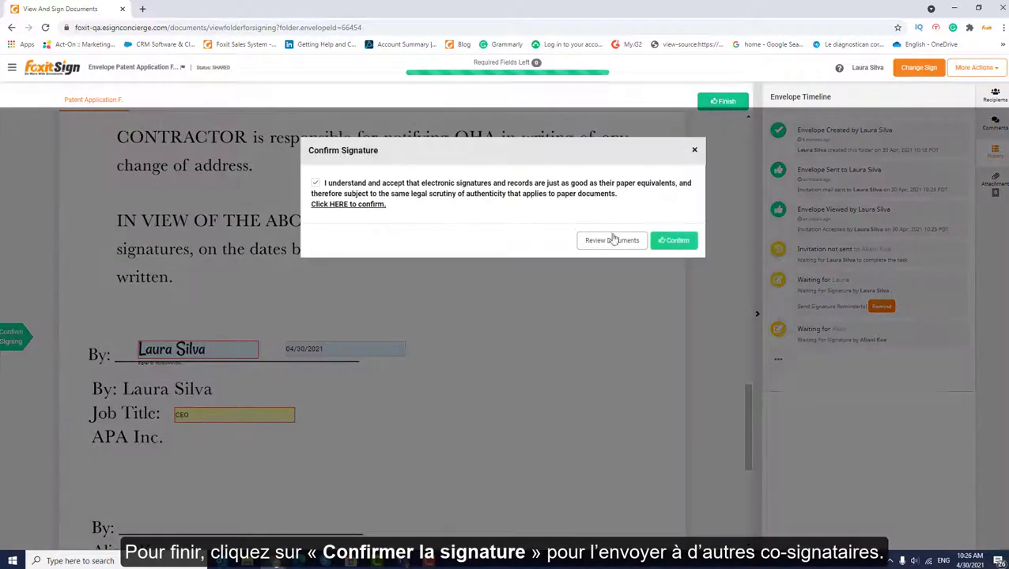
{"action": "left_click", "coordinate": [674, 245]}
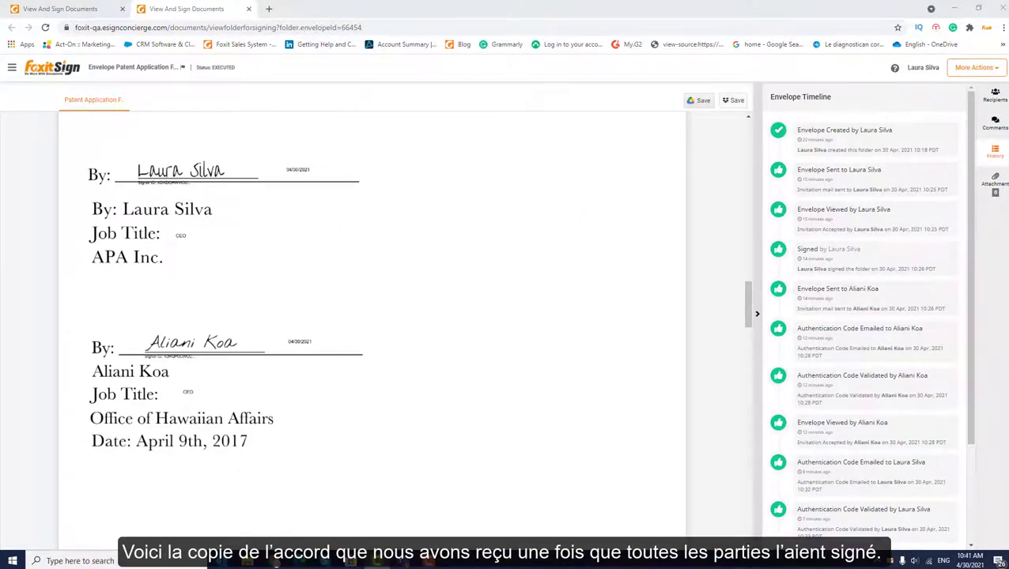
Examine the signature certificate that follows the fully signed agreement.
{"action": "scroll", "coordinate": [365, 355], "scroll_direction": "down", "scroll_amount": 5}
{"action": "scroll", "coordinate": [364, 356], "scroll_direction": "down", "scroll_amount": 1}
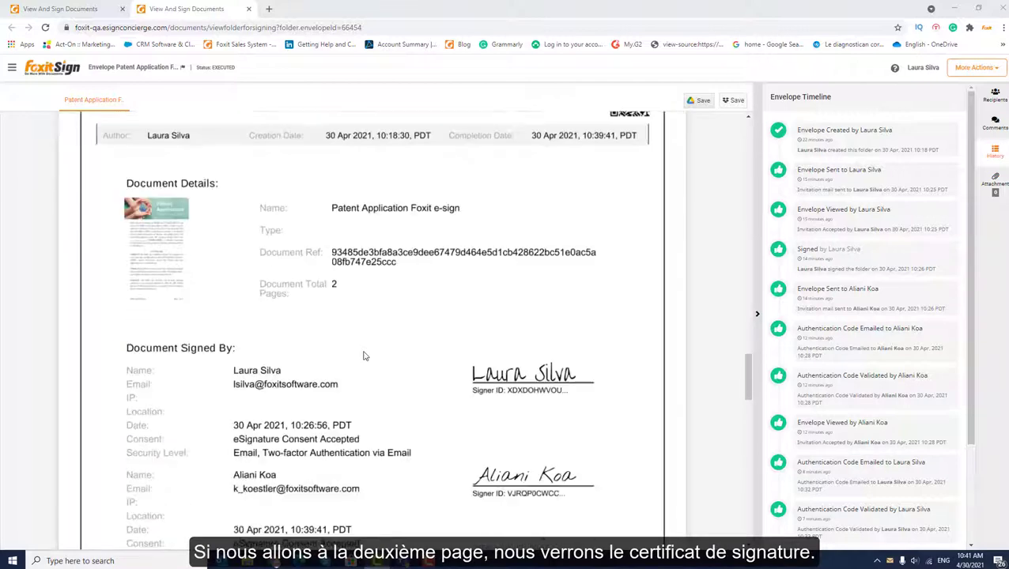
{"action": "scroll", "coordinate": [364, 356], "scroll_direction": "up", "scroll_amount": 2}
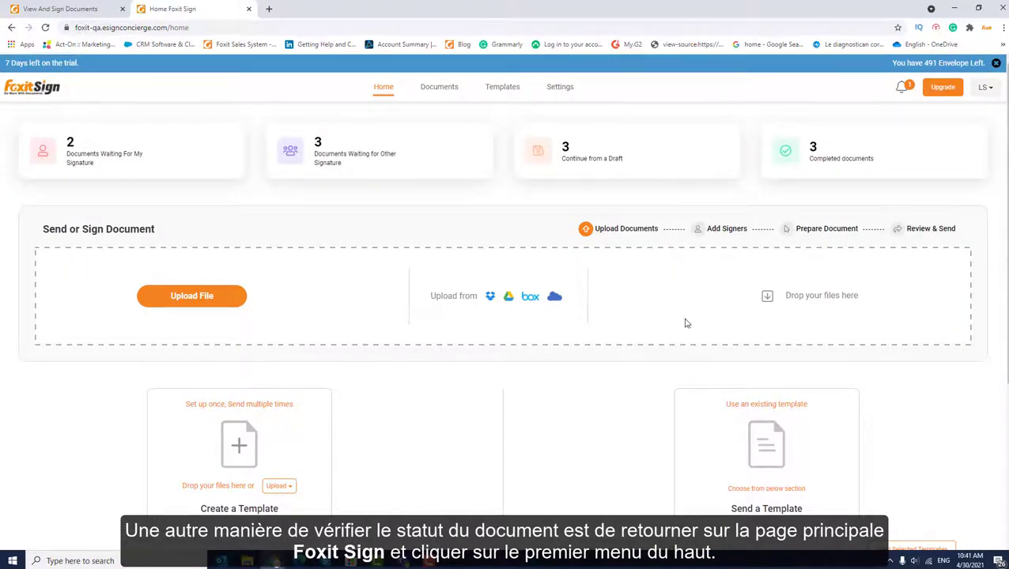
Open the list of completed documents from the home page.
{"action": "left_click", "coordinate": [795, 196]}
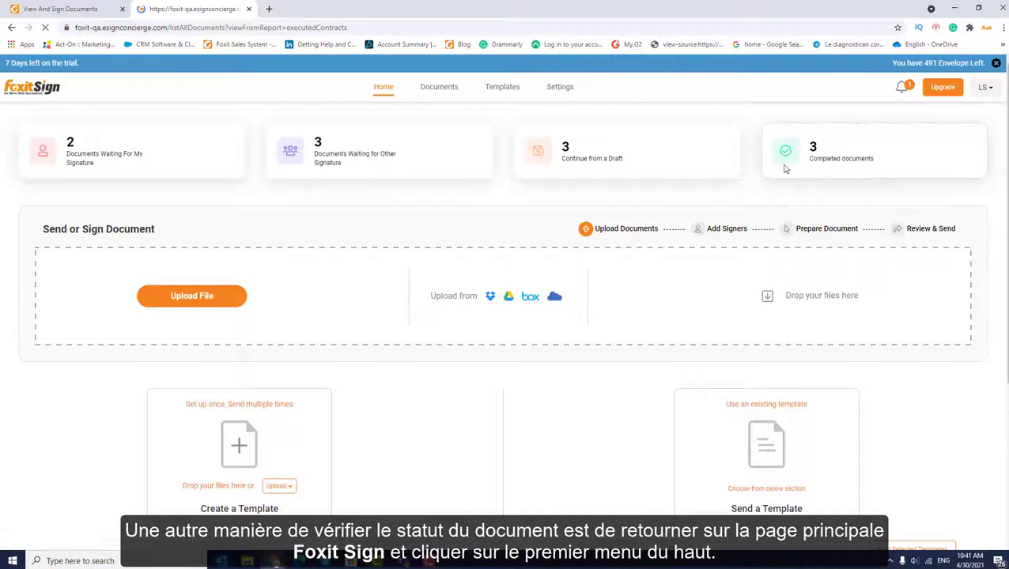